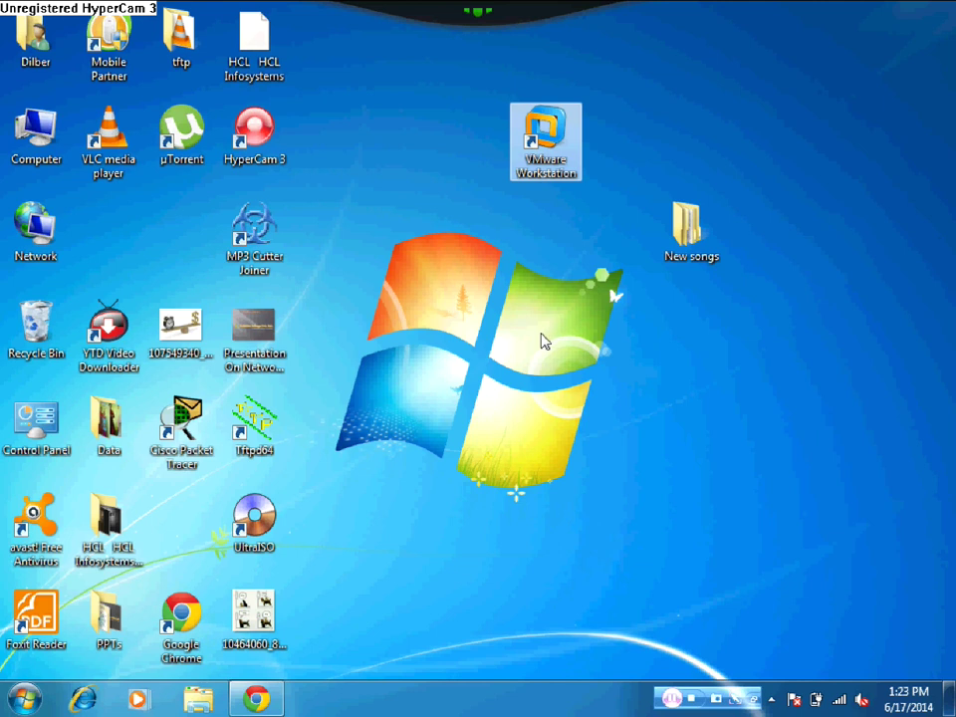
Move the VMware Workstation shortcut one row down on the desktop and refresh the desktop.
{"action": "left_click_drag", "start_coordinate": [528, 121], "coordinate": [529, 218]}
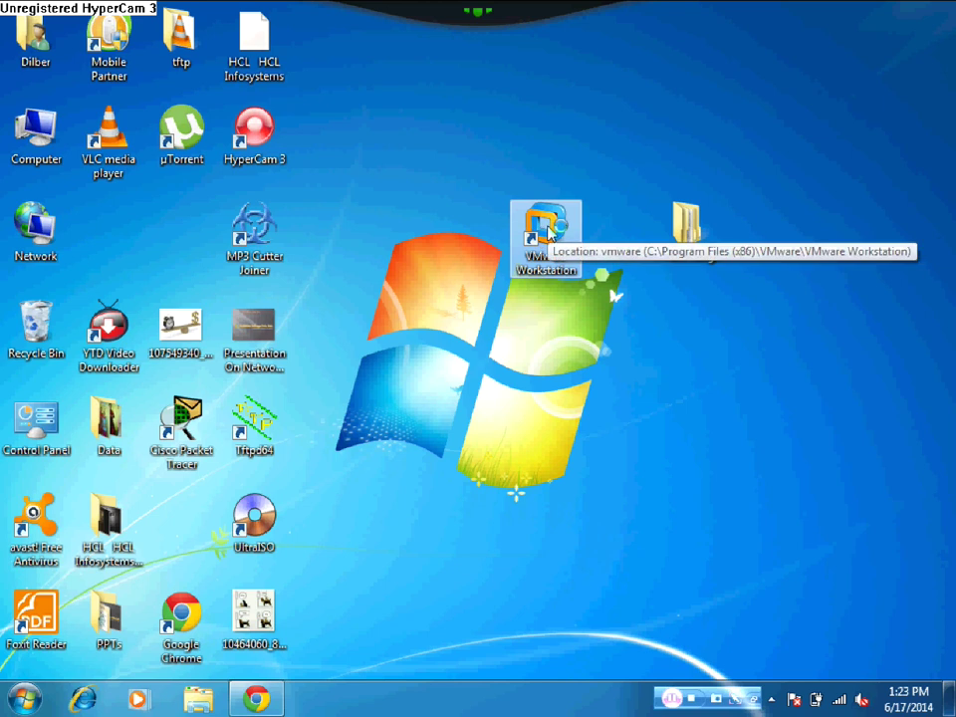
{"action": "right_click", "coordinate": [431, 155]}
{"action": "left_click", "coordinate": [471, 207]}
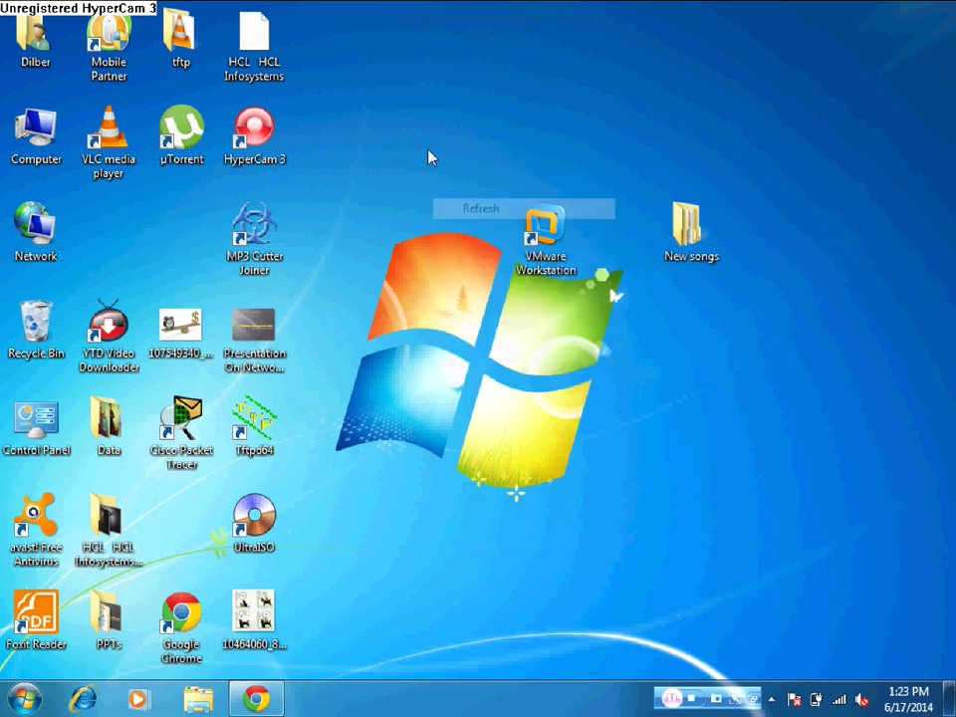
{"action": "right_click", "coordinate": [428, 153]}
{"action": "left_click", "coordinate": [464, 209]}
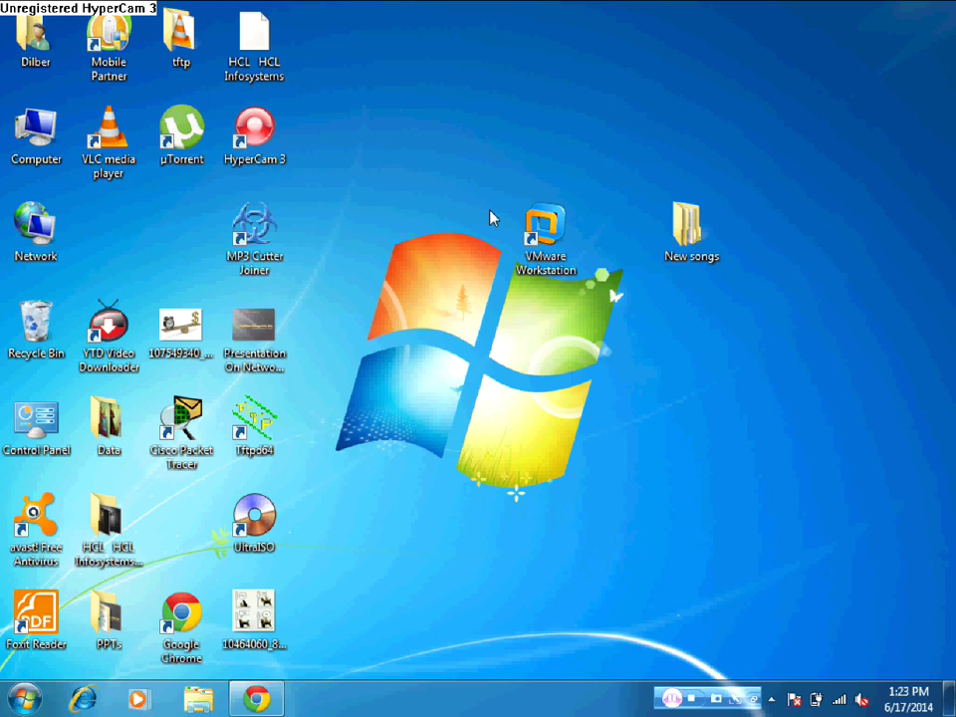
Launch VMware Workstation and close the two open virtual machine tabs, leaving only the Home page.
{"action": "double_click", "coordinate": [537, 227]}
{"action": "right_click", "coordinate": [438, 133]}
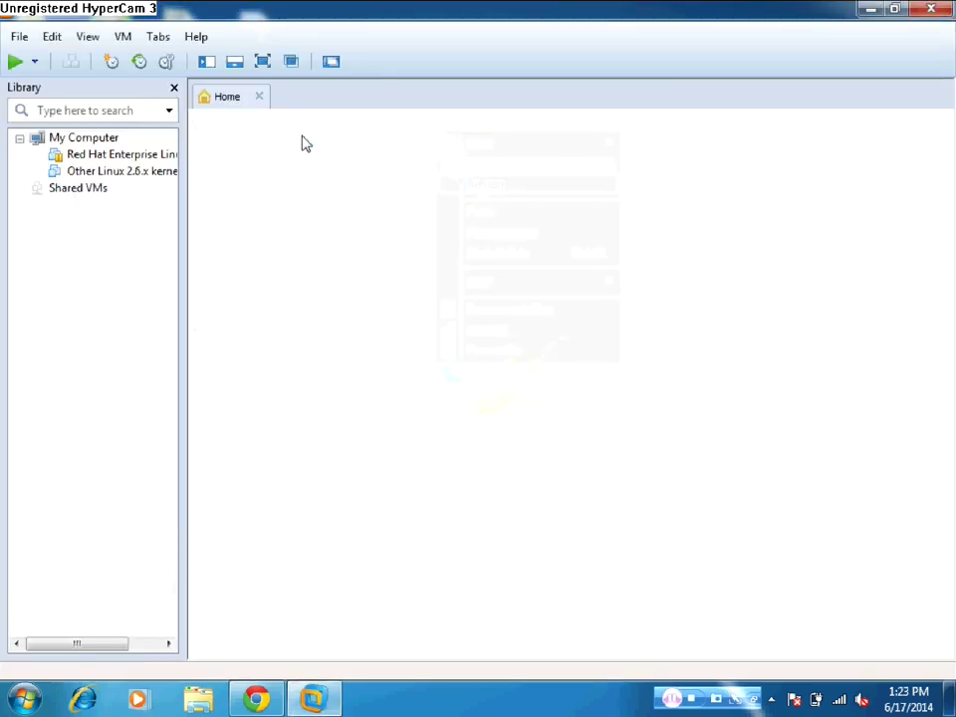
{"action": "left_click", "coordinate": [240, 104]}
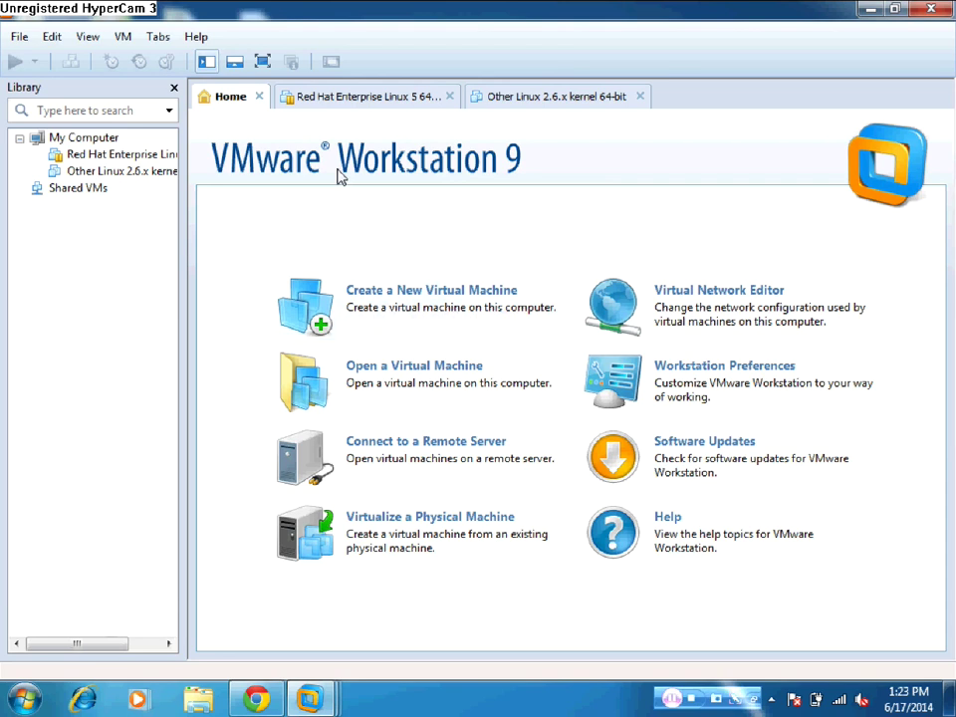
{"action": "left_click", "coordinate": [449, 96]}
{"action": "left_click", "coordinate": [448, 95]}
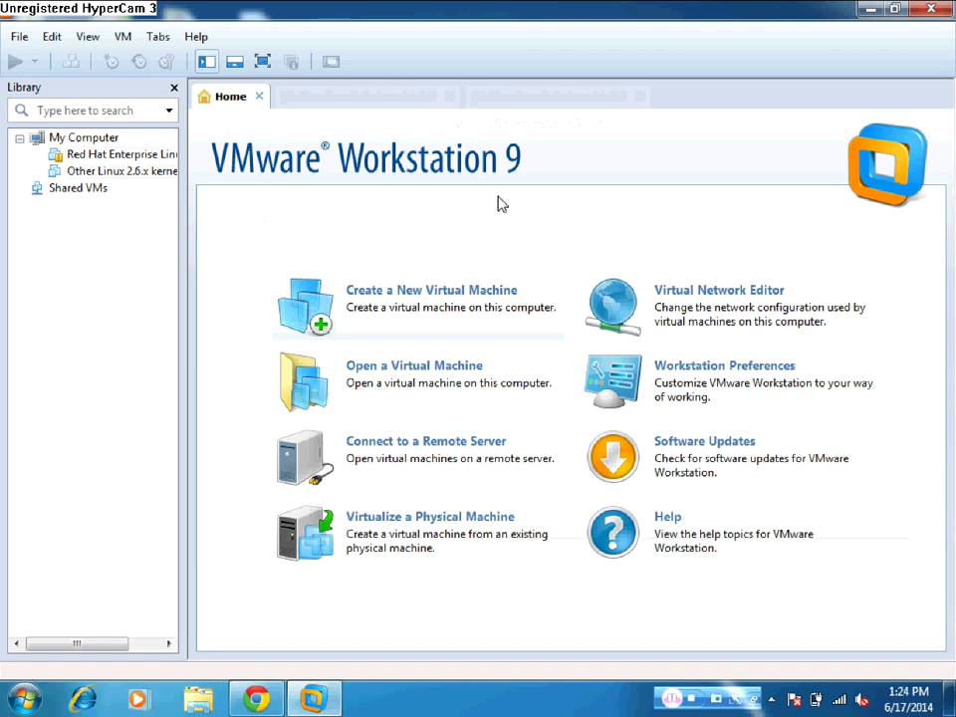
Start creating a new virtual machine using the Typical (recommended) configuration.
{"action": "left_click", "coordinate": [435, 317]}
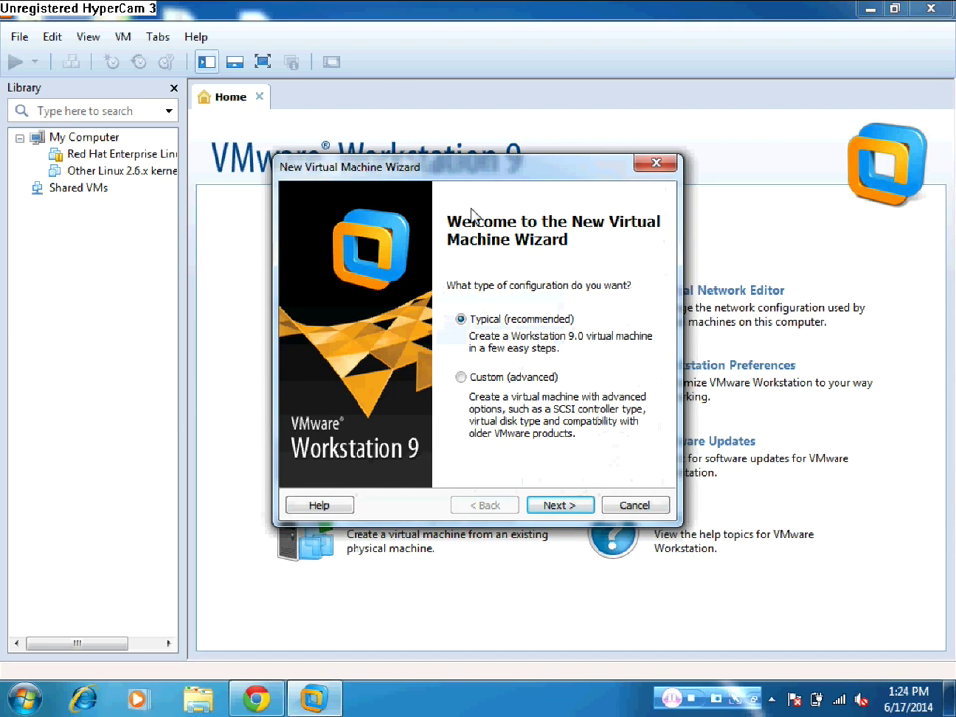
{"action": "left_click_drag", "start_coordinate": [466, 171], "coordinate": [480, 95]}
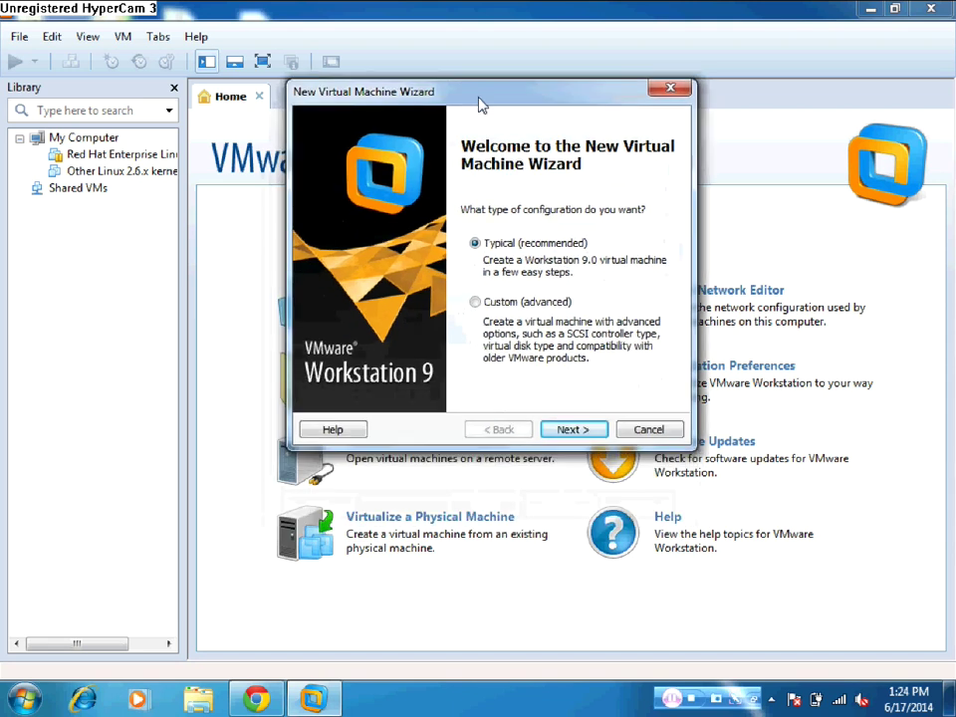
{"action": "left_click", "coordinate": [572, 430]}
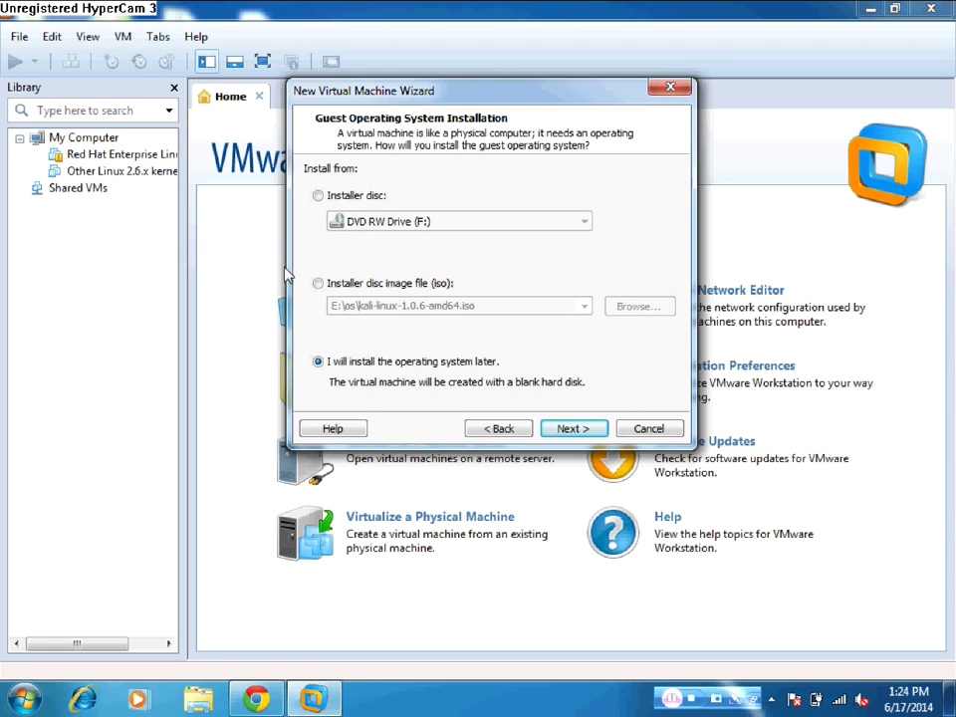
Choose to install the guest operating system later, so the machine is created with a blank hard disk.
{"action": "left_click", "coordinate": [326, 285]}
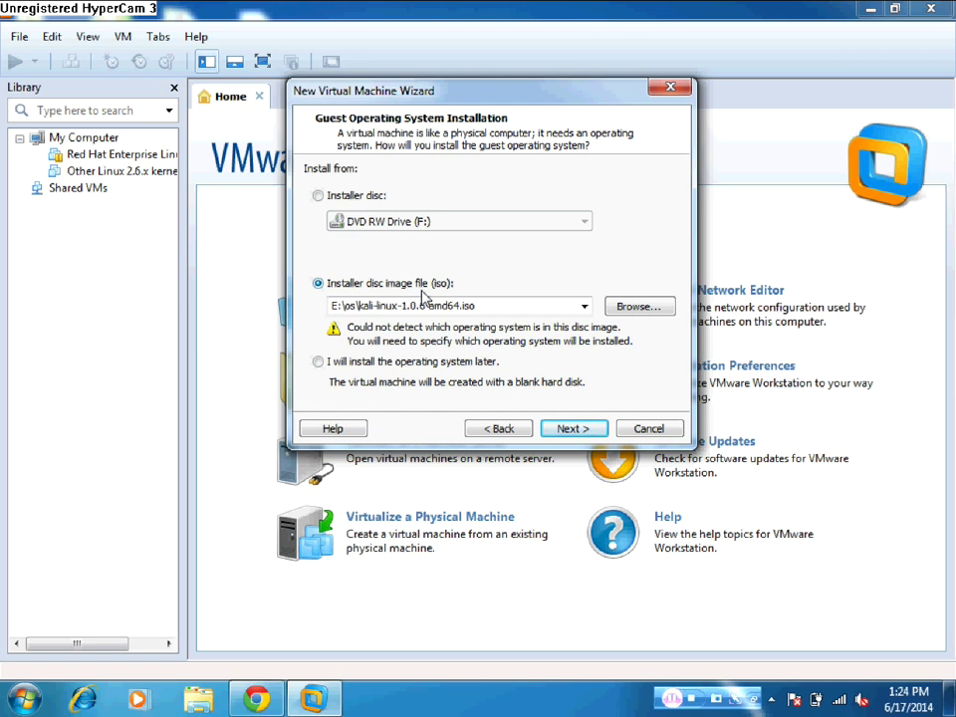
{"action": "left_click", "coordinate": [370, 363]}
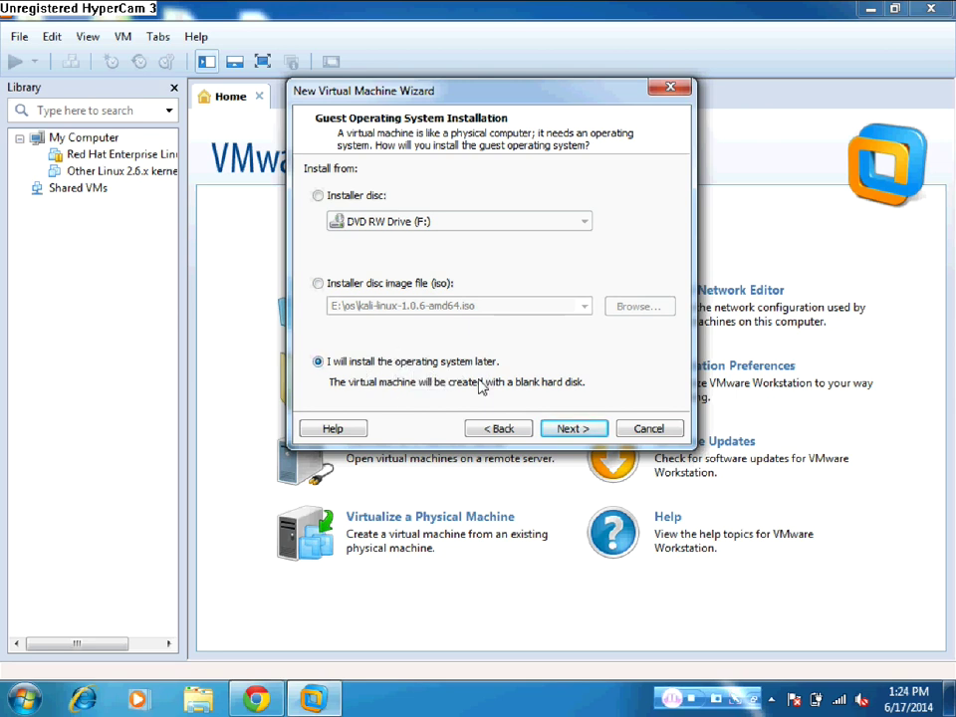
{"action": "left_click", "coordinate": [565, 436]}
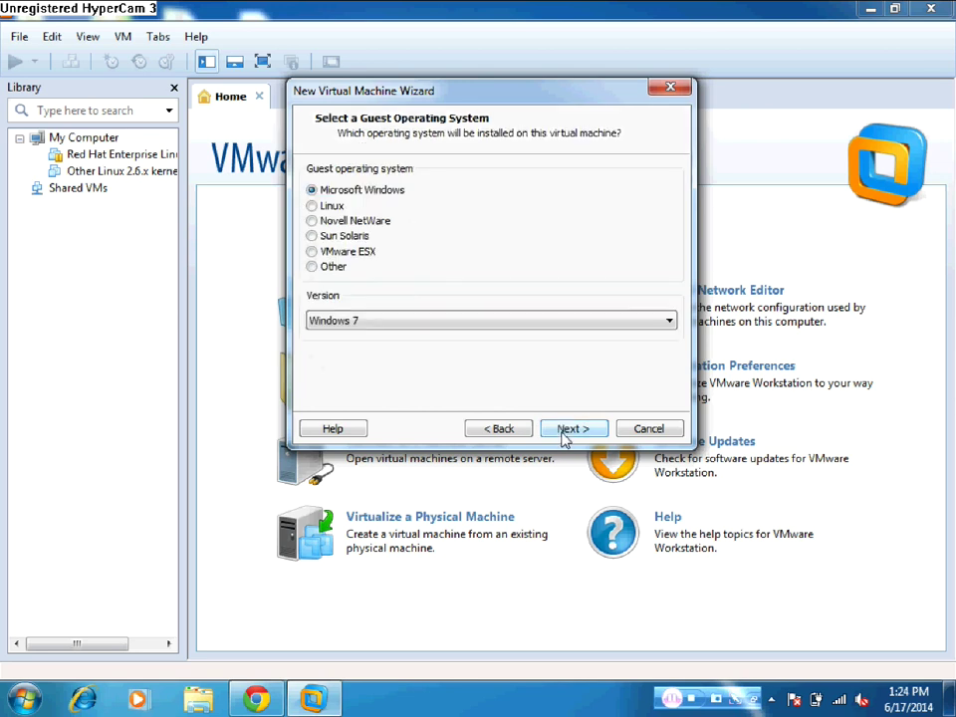
Select Linux as the guest operating system with the version Red Hat Enterprise Linux 5.
{"action": "left_click", "coordinate": [337, 209]}
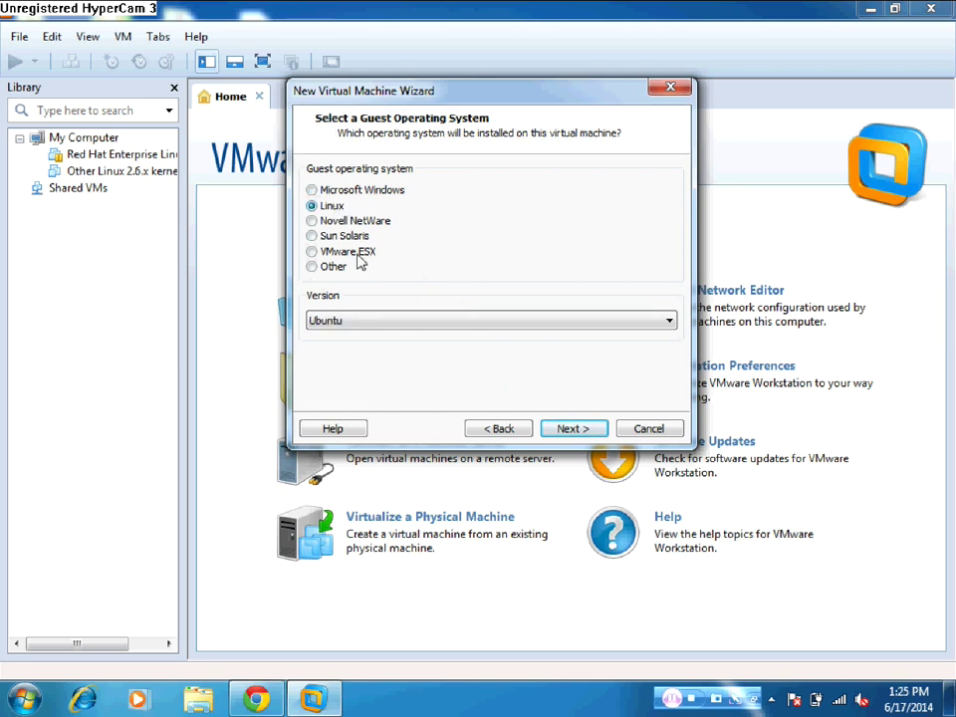
{"action": "left_click", "coordinate": [376, 320]}
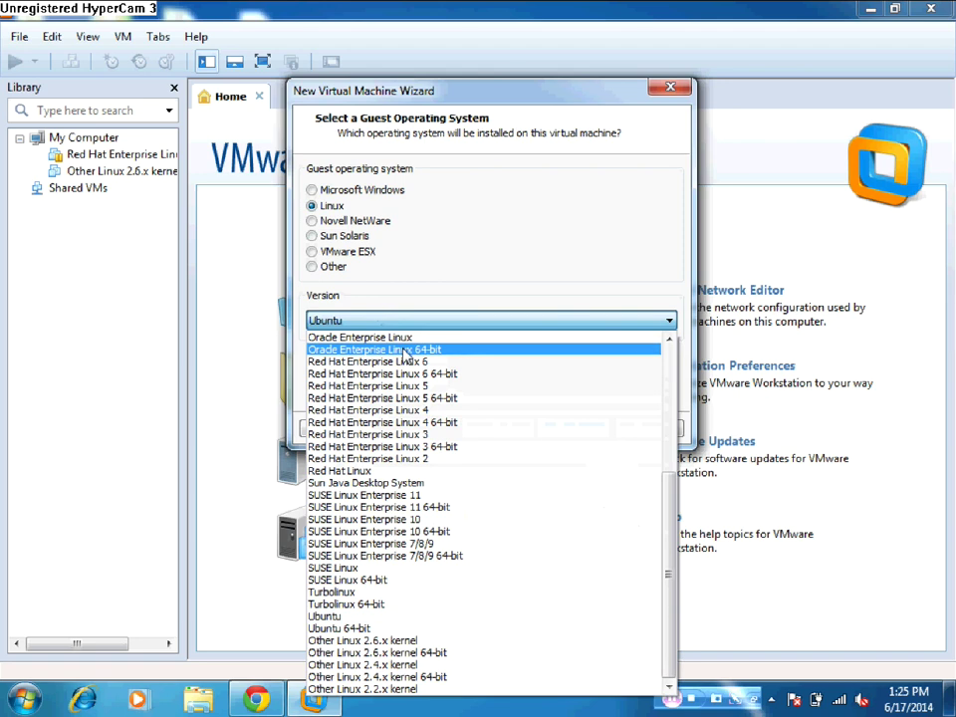
{"action": "left_click", "coordinate": [439, 387]}
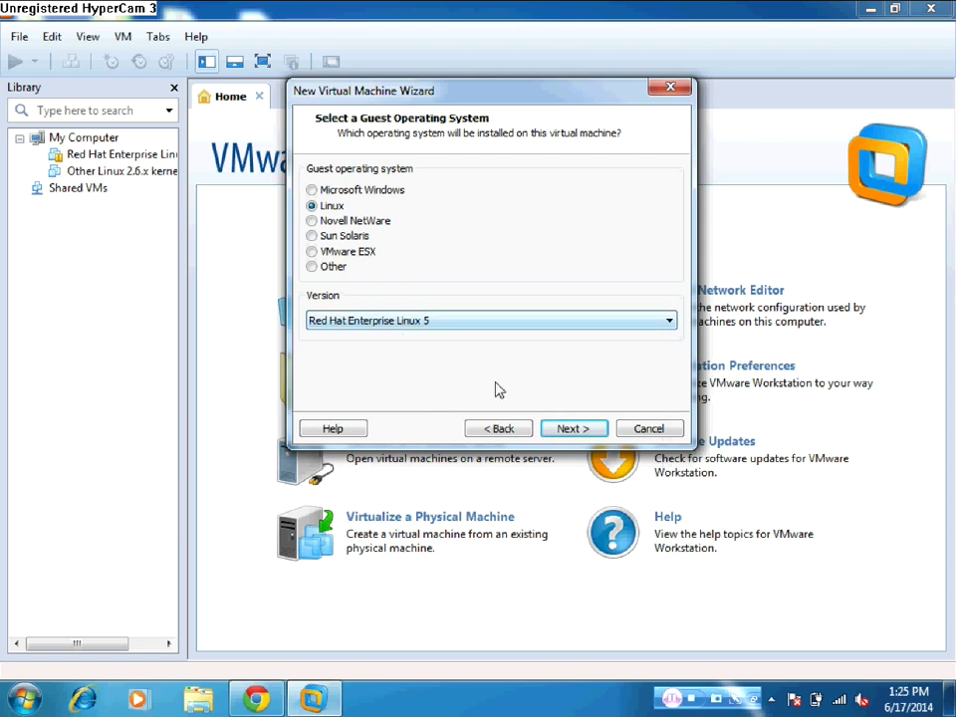
{"action": "left_click", "coordinate": [561, 430]}
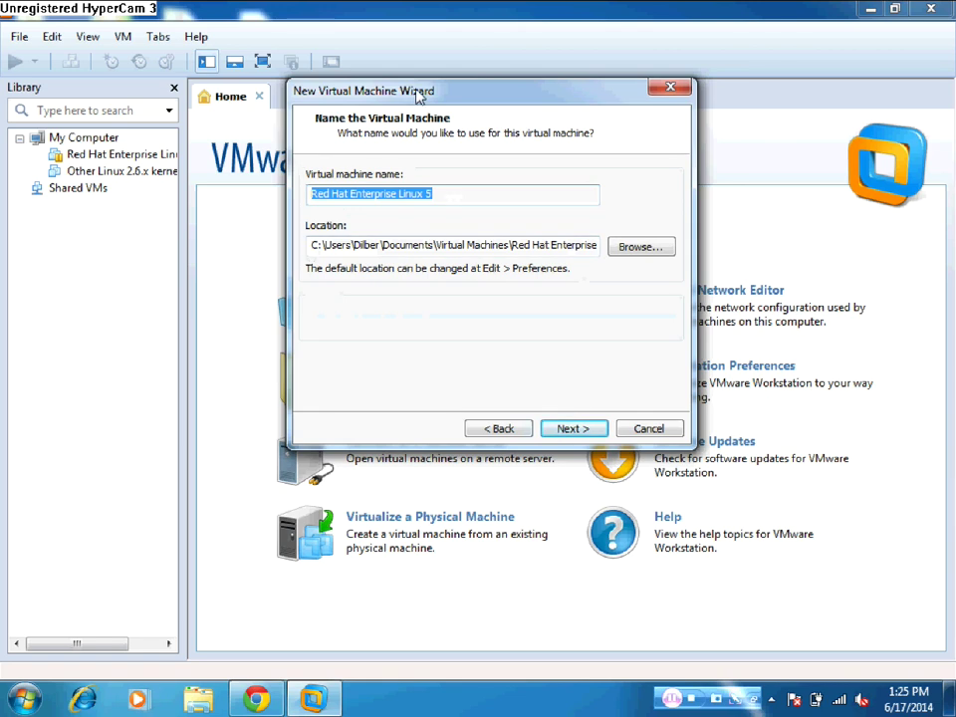
Accept the default virtual machine name Red Hat Enterprise Linux 5 and its default storage location.
{"action": "left_click_drag", "start_coordinate": [418, 92], "coordinate": [534, 76]}
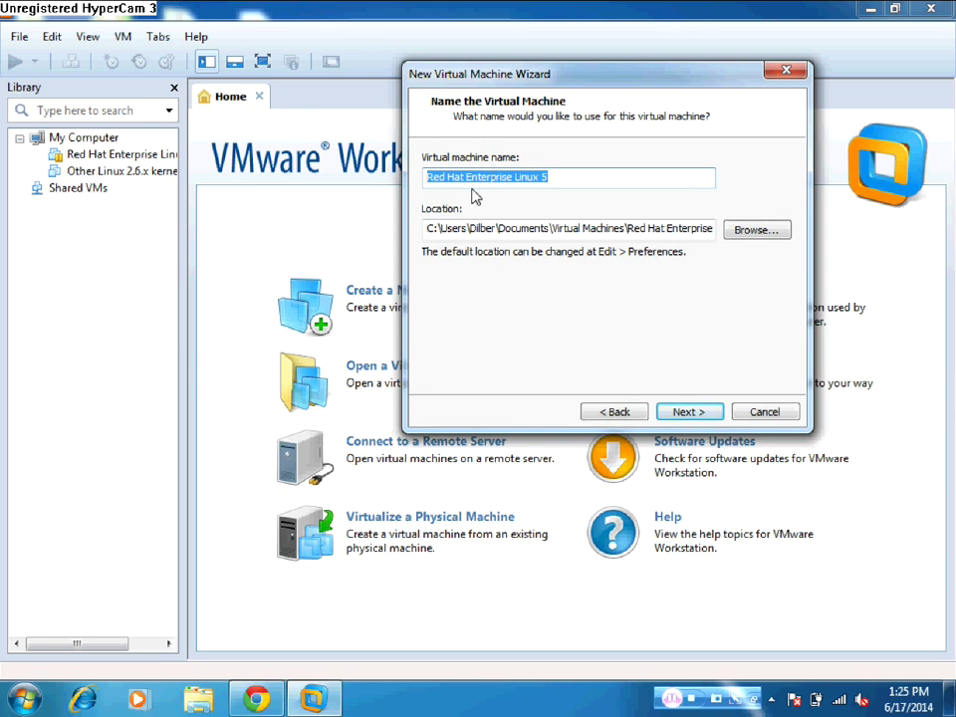
{"action": "left_click", "coordinate": [497, 229]}
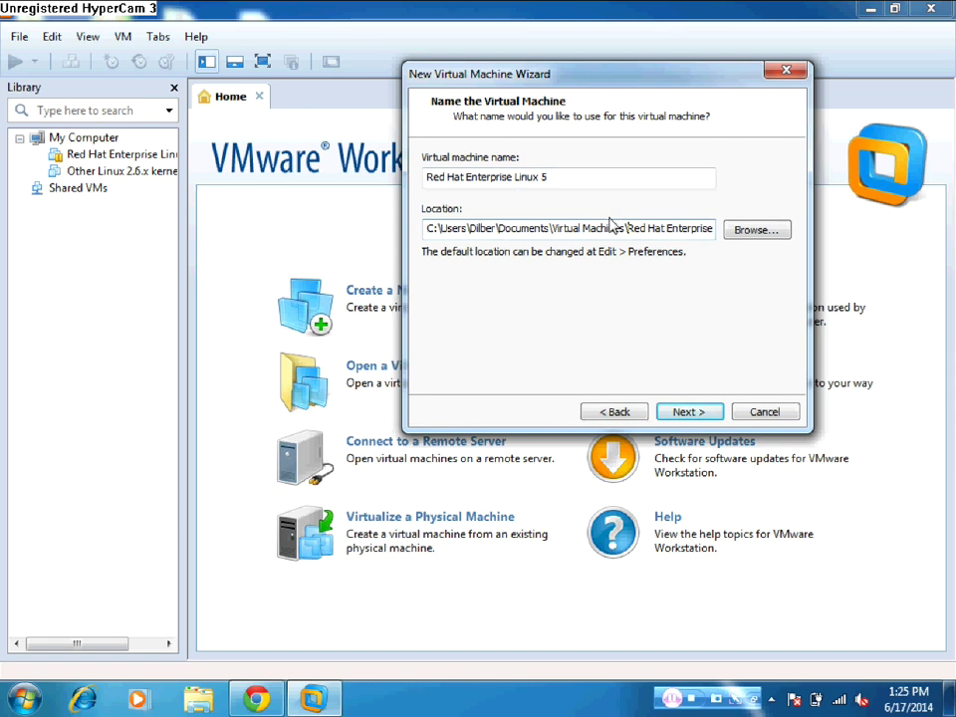
{"action": "left_click_drag", "start_coordinate": [489, 82], "coordinate": [558, 120]}
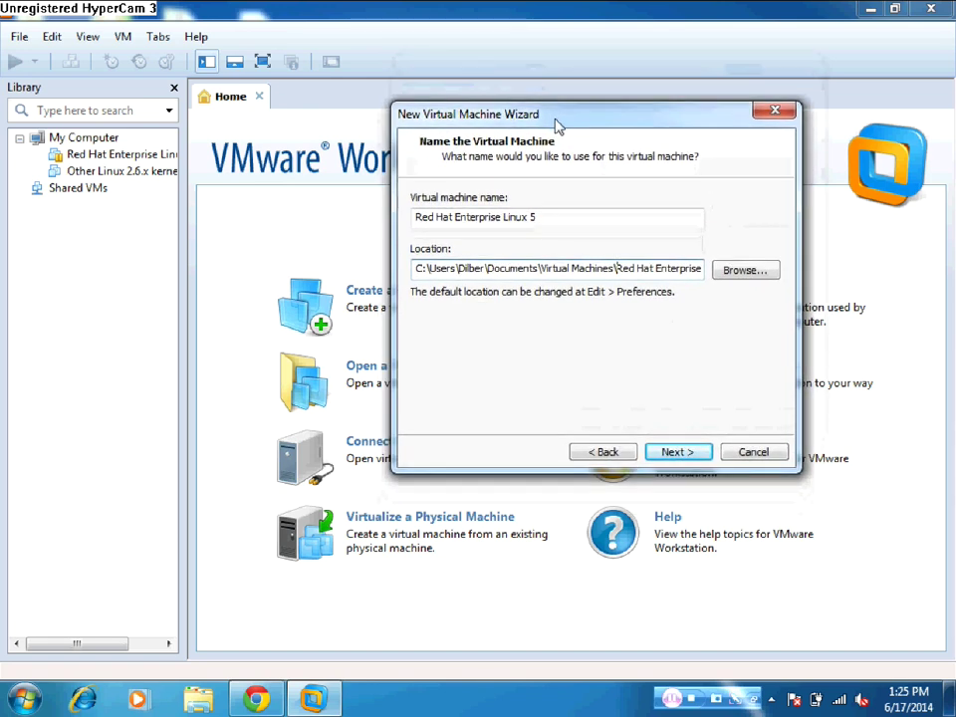
{"action": "left_click", "coordinate": [672, 451]}
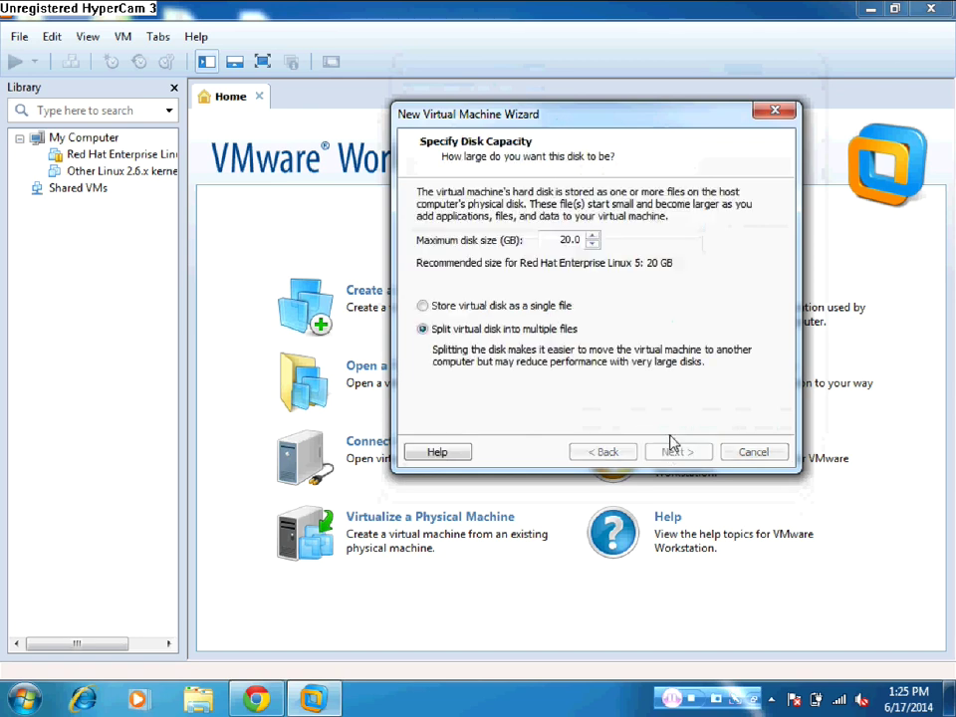
Set the maximum disk size to 100 GB, keeping the virtual disk split into multiple files.
{"action": "double_click", "coordinate": [565, 239]}
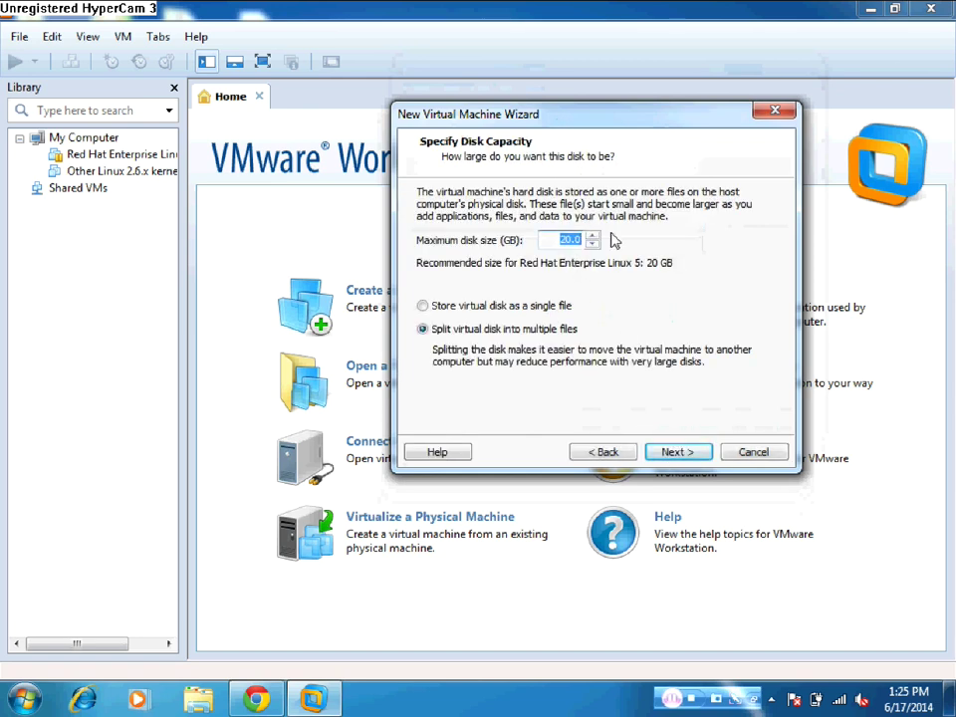
{"action": "type", "text": "100"}
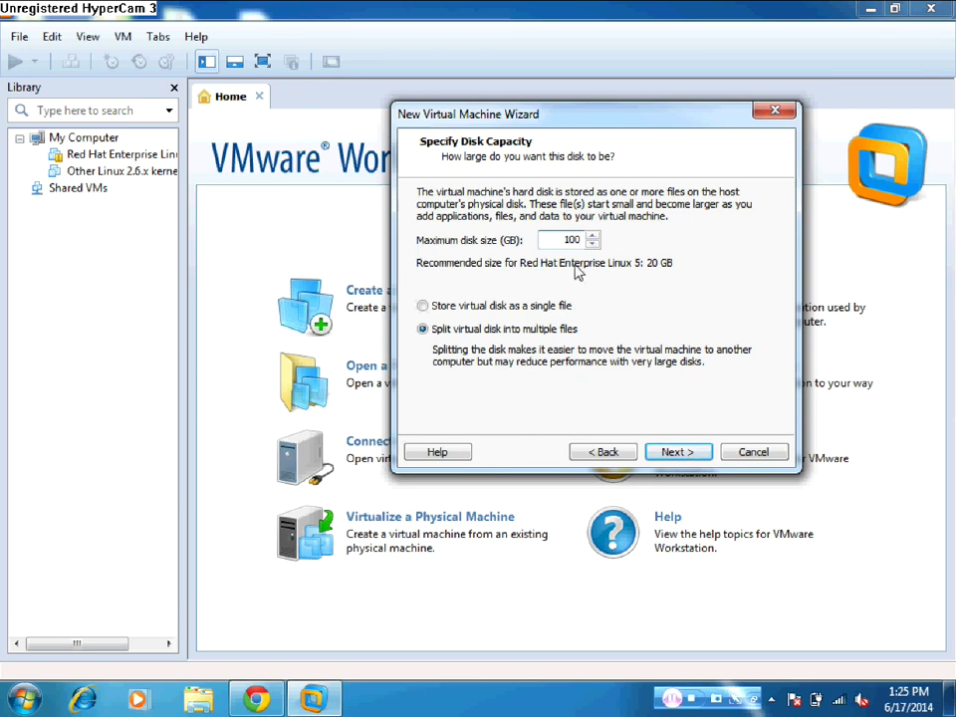
{"action": "left_click", "coordinate": [669, 452]}
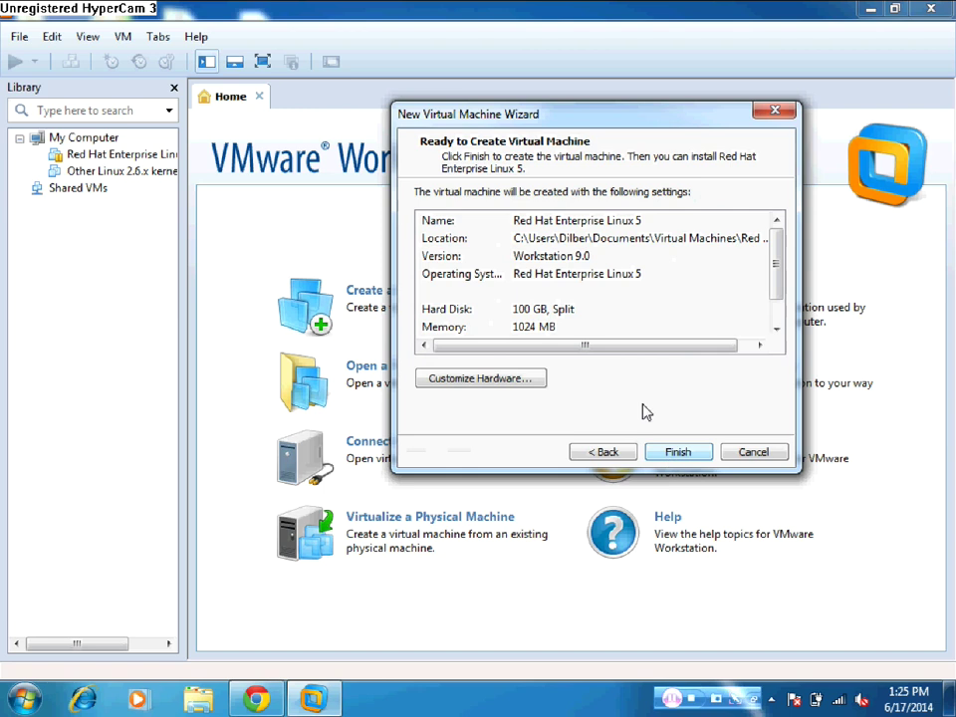
Review the hard disk and memory entries in the settings summary and finish creating the virtual machine.
{"action": "left_click_drag", "start_coordinate": [773, 267], "coordinate": [787, 246]}
{"action": "scroll", "coordinate": [603, 310], "scroll_direction": "down", "scroll_amount": 1}
{"action": "left_click", "coordinate": [546, 295]}
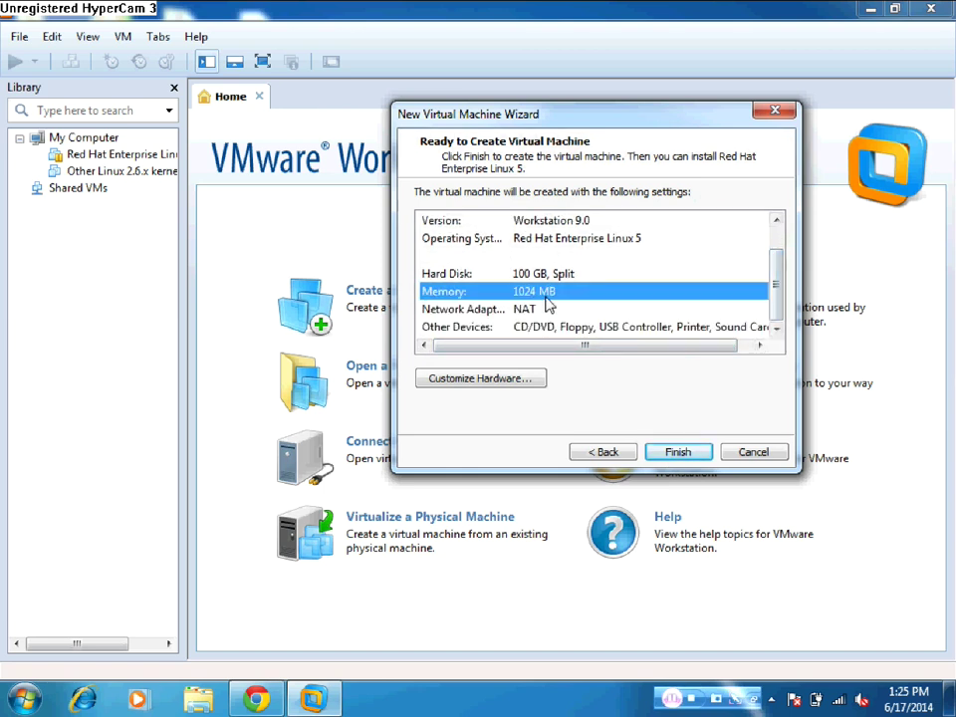
{"action": "left_click", "coordinate": [551, 279]}
{"action": "scroll", "coordinate": [553, 289], "scroll_direction": "up", "scroll_amount": 1}
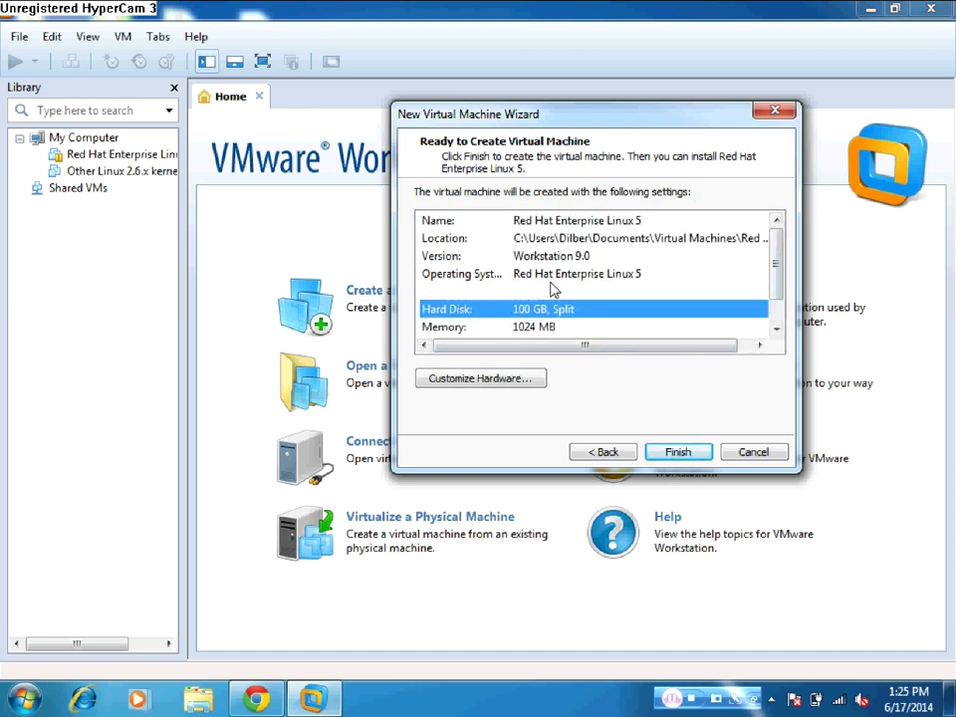
{"action": "scroll", "coordinate": [608, 283], "scroll_direction": "down", "scroll_amount": 1}
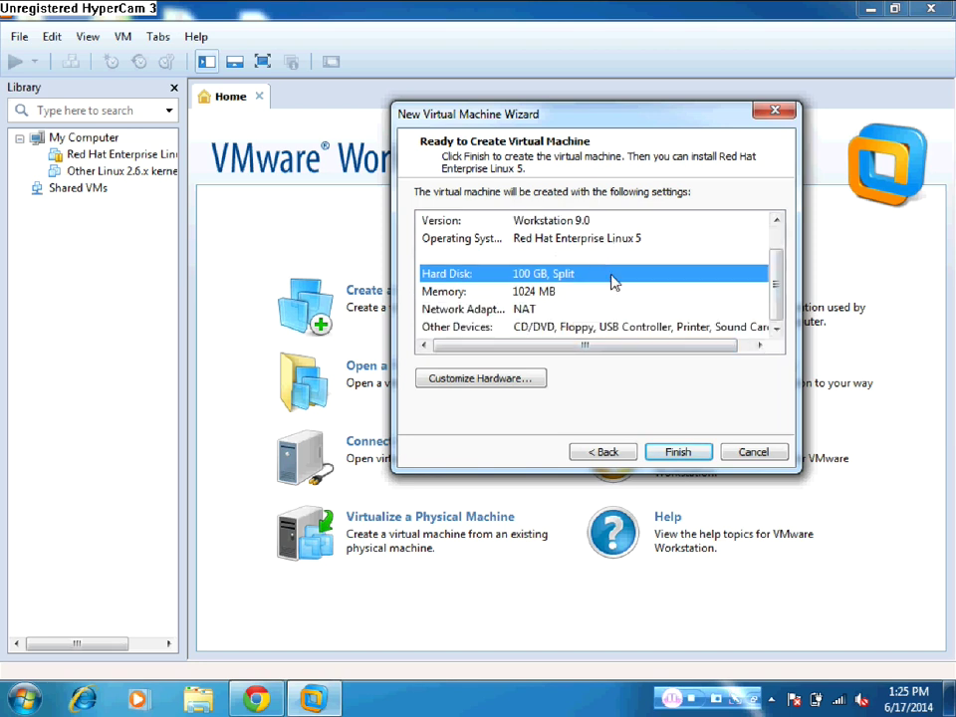
{"action": "left_click", "coordinate": [675, 454]}
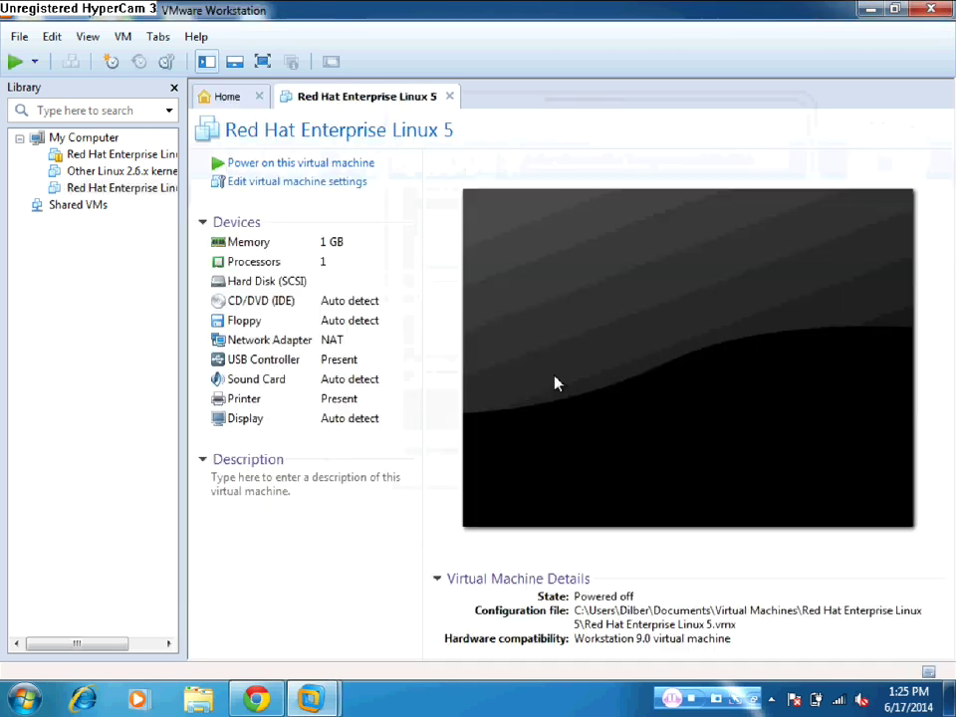